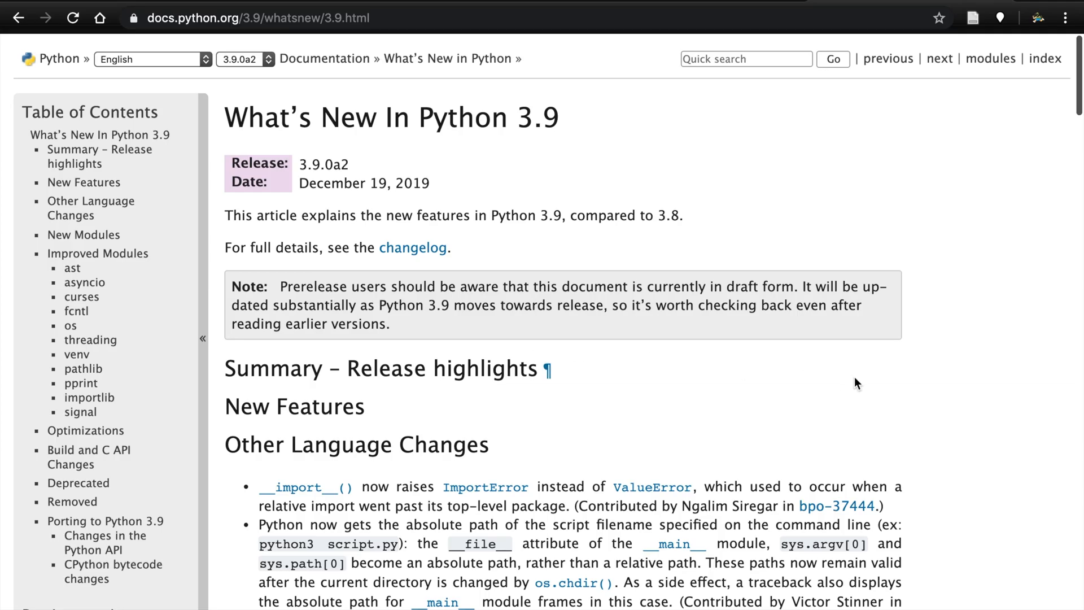
scroll(970, 354, "down", 1)
scroll(970, 355, "down", 1)
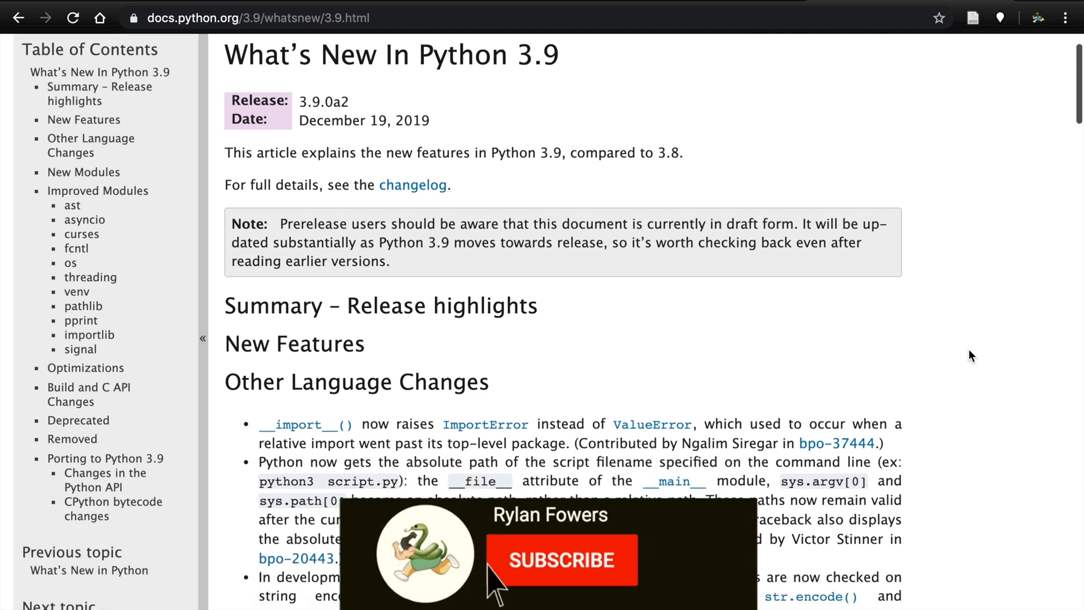
scroll(969, 355, "down", 1)
scroll(969, 355, "up", 1)
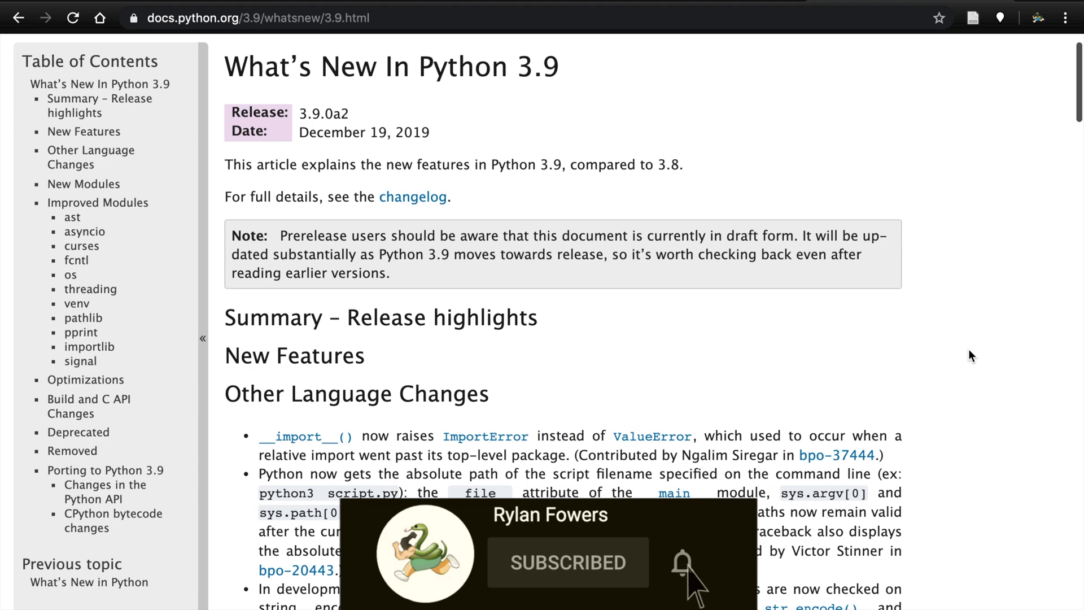
scroll(970, 354, "down", 4)
scroll(969, 355, "down", 3)
scroll(969, 355, "down", 3)
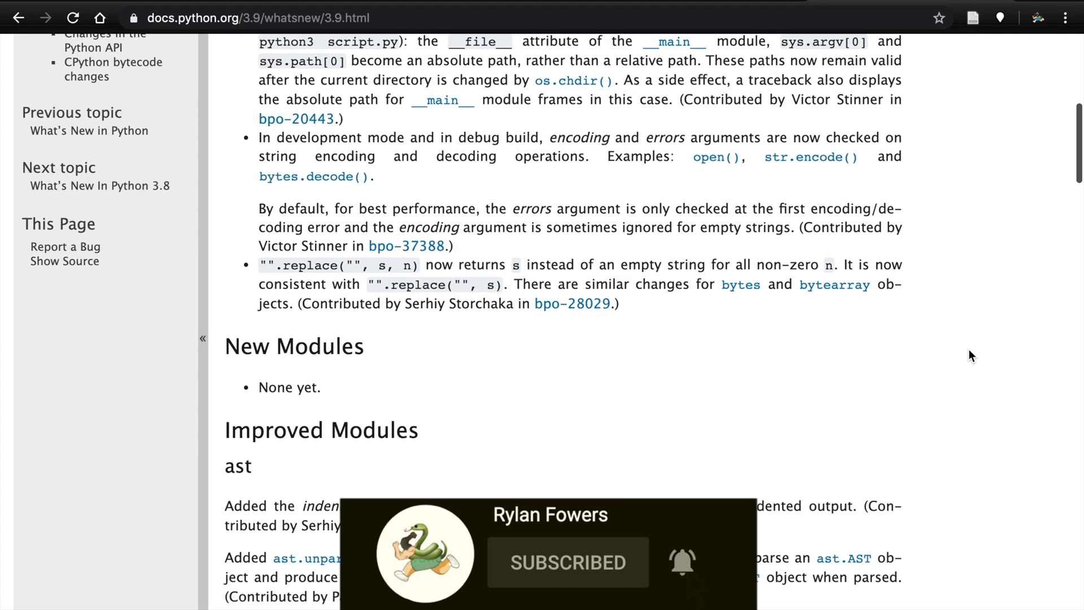
scroll(969, 355, "down", 4)
scroll(969, 355, "down", 4)
scroll(969, 355, "down", 4)
scroll(969, 354, "down", 3)
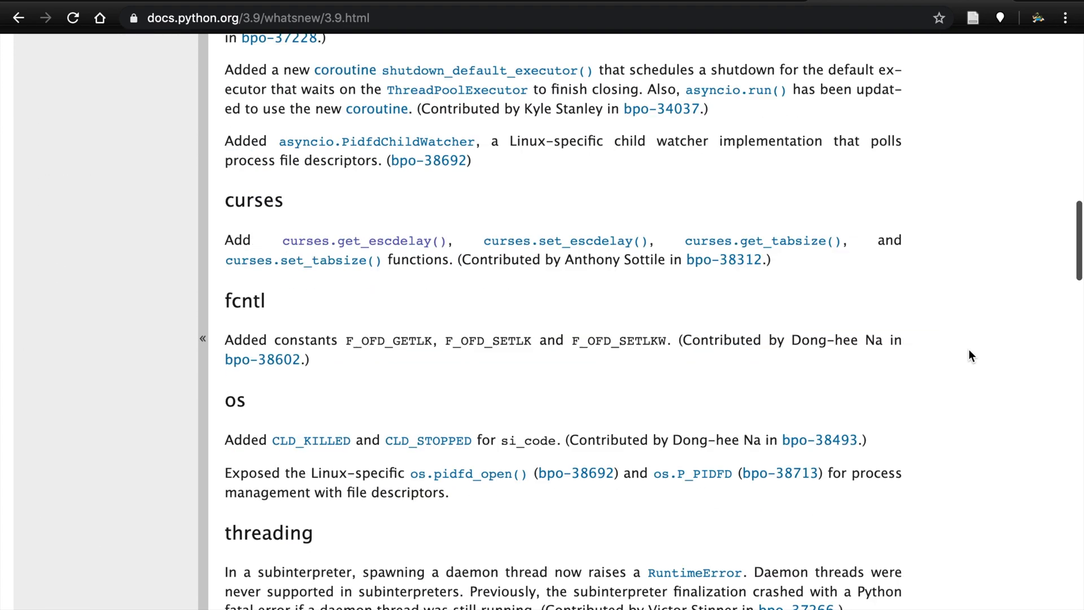
scroll(969, 355, "down", 3)
scroll(970, 355, "down", 5)
scroll(970, 354, "down", 4)
scroll(969, 354, "down", 5)
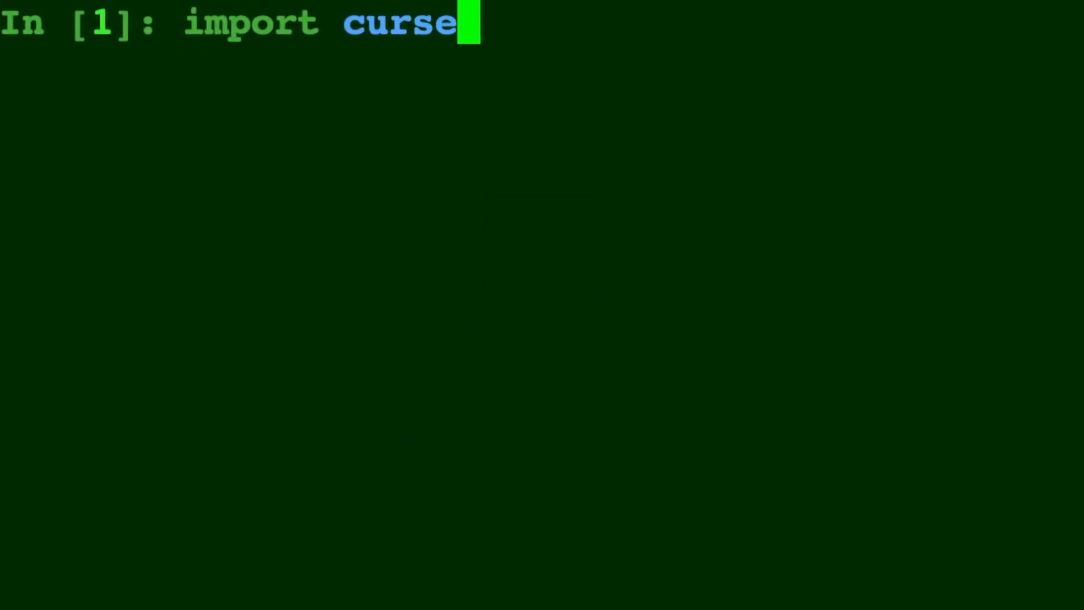
- Import curses and try get_escdelay, set_escdelay, get_tabsize, ending on set_tabsize()
key("Return")
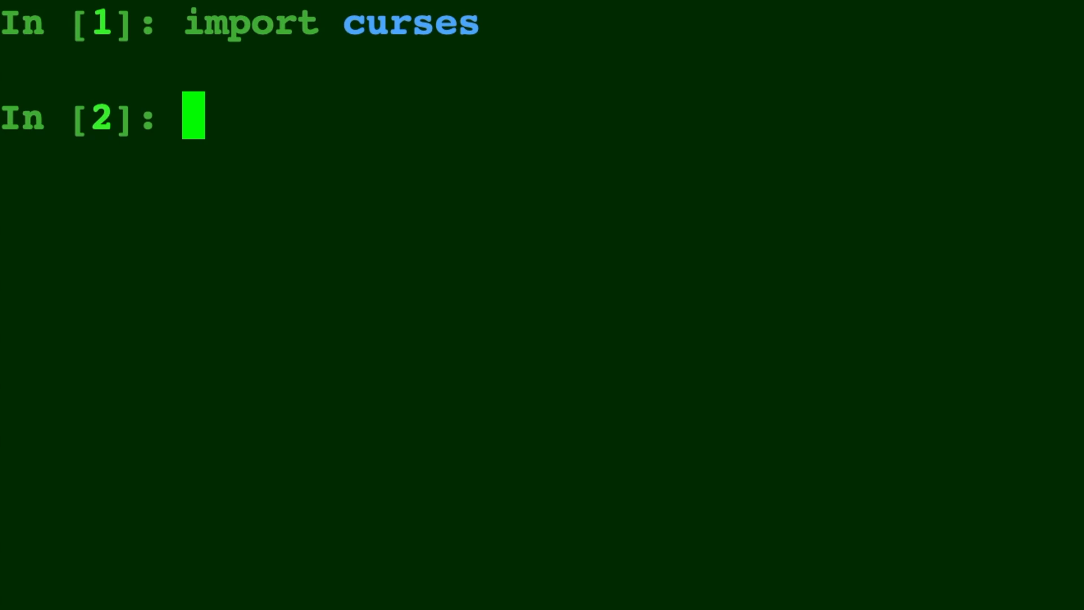
type("curses.get")
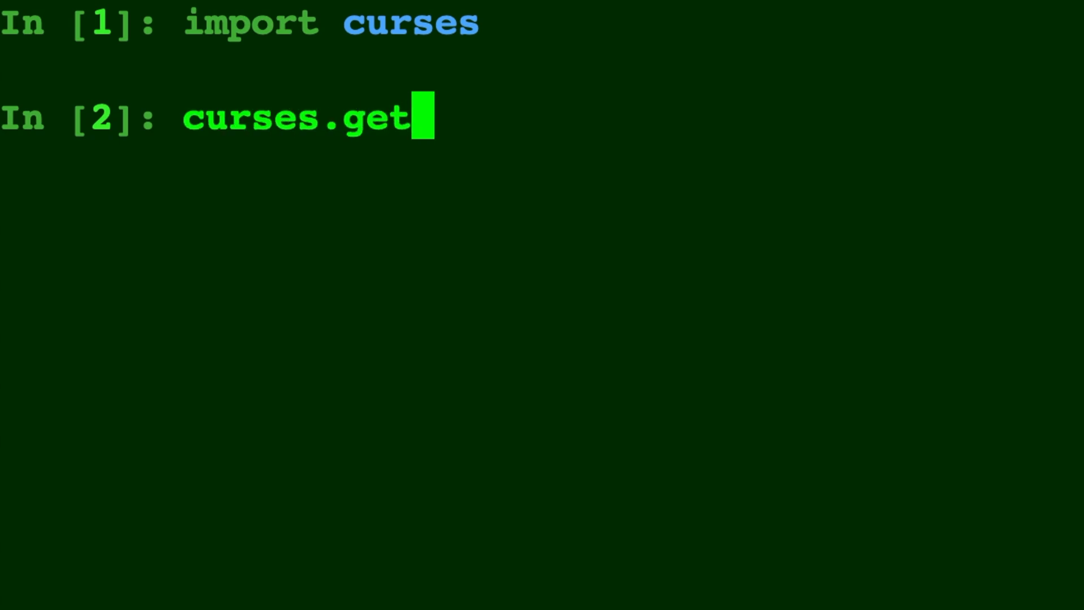
type("_escdela")
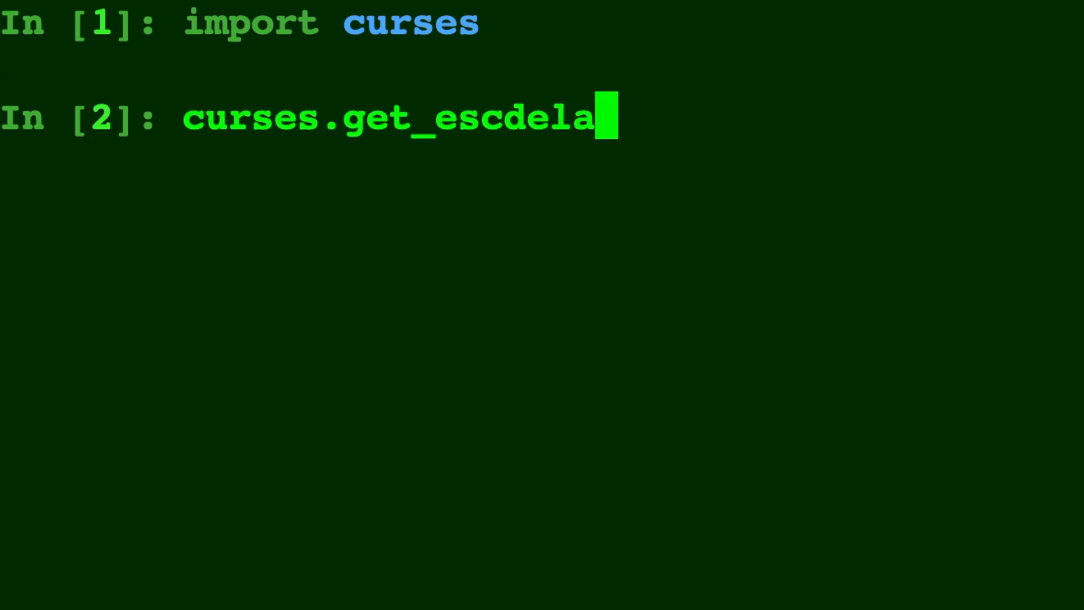
type("y()")
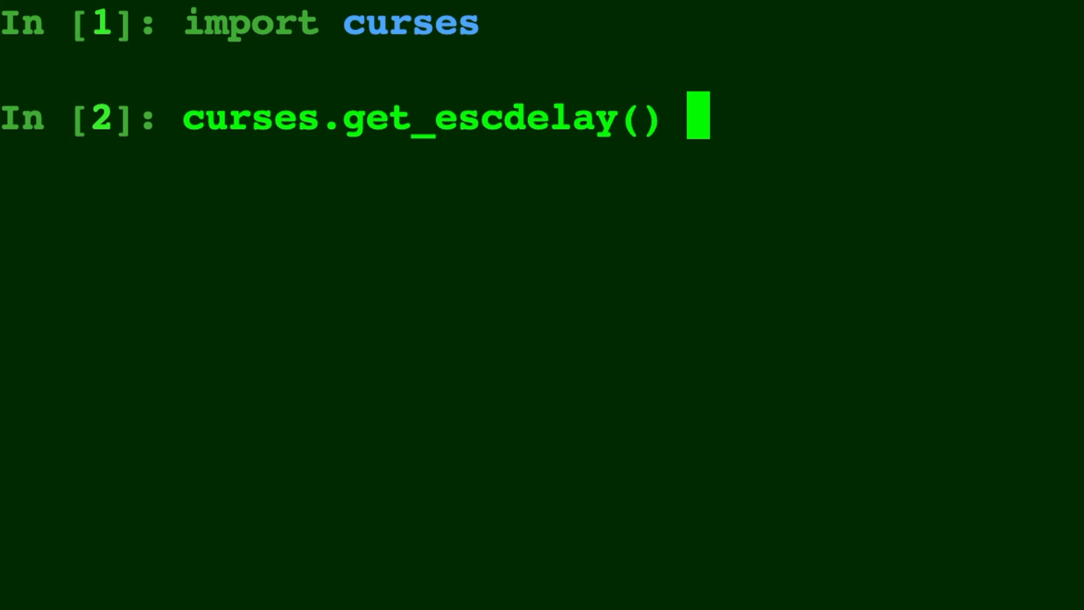
key("ctrl+u")
type("curses.set_escdelay")
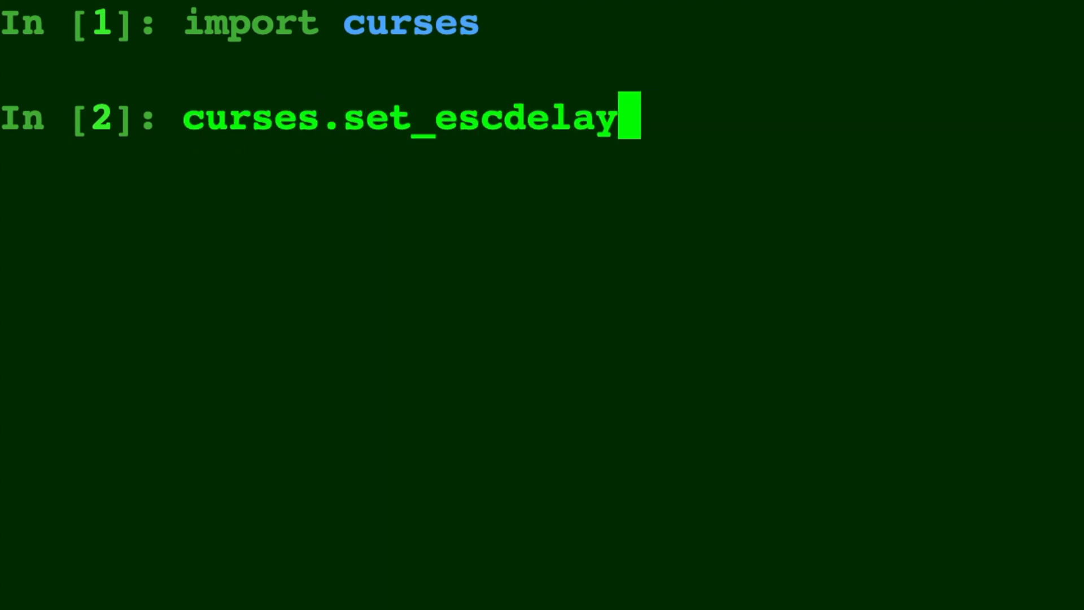
key("ctrl+u")
type("curses.get_tabsize")
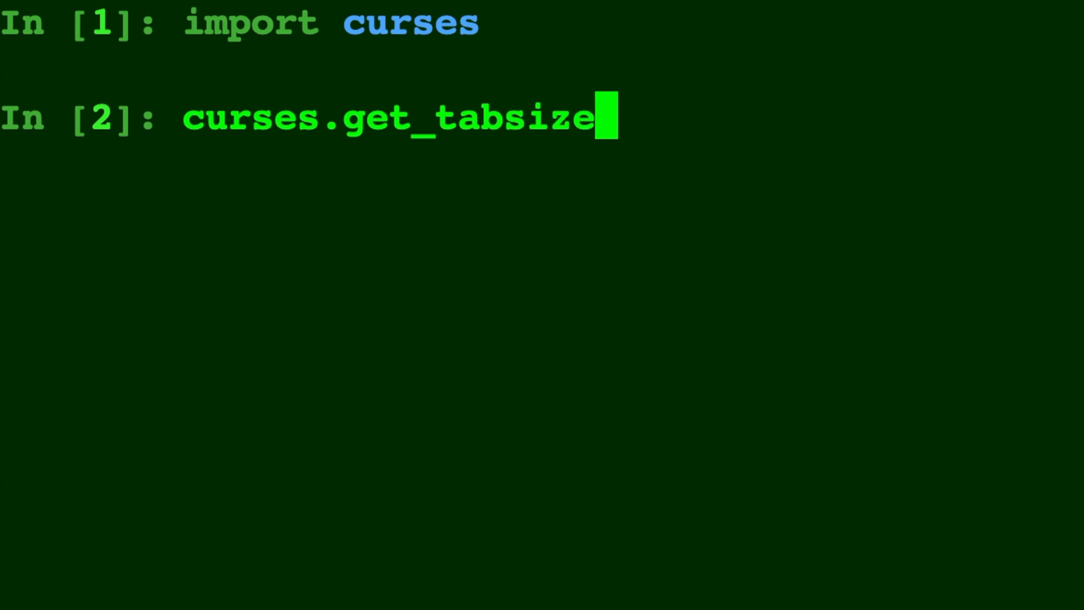
type("()")
key("ctrl+u")
type("curses.set")
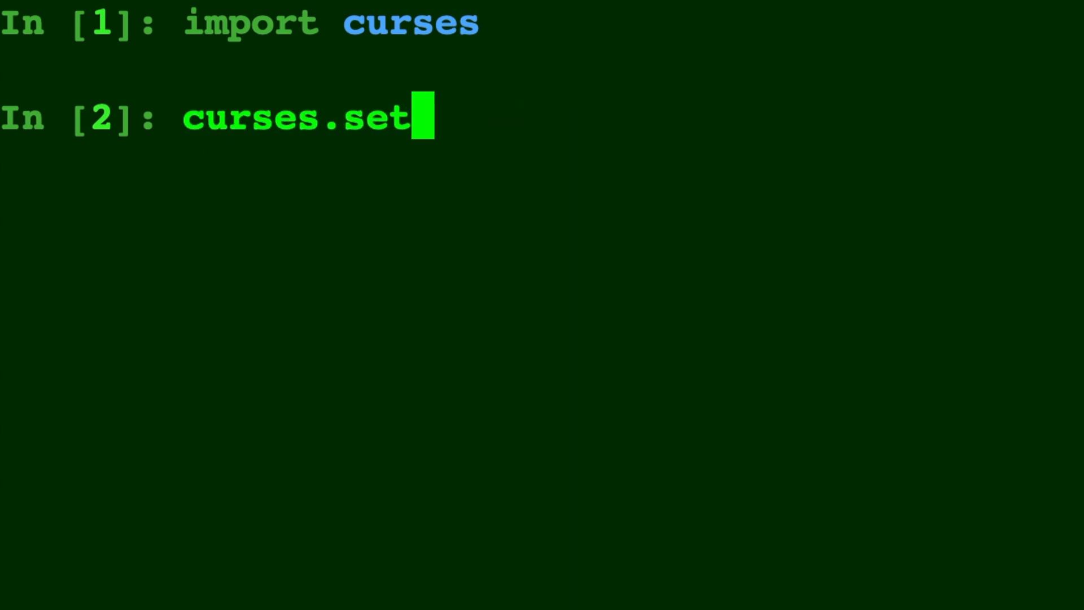
type("_tabsize()")
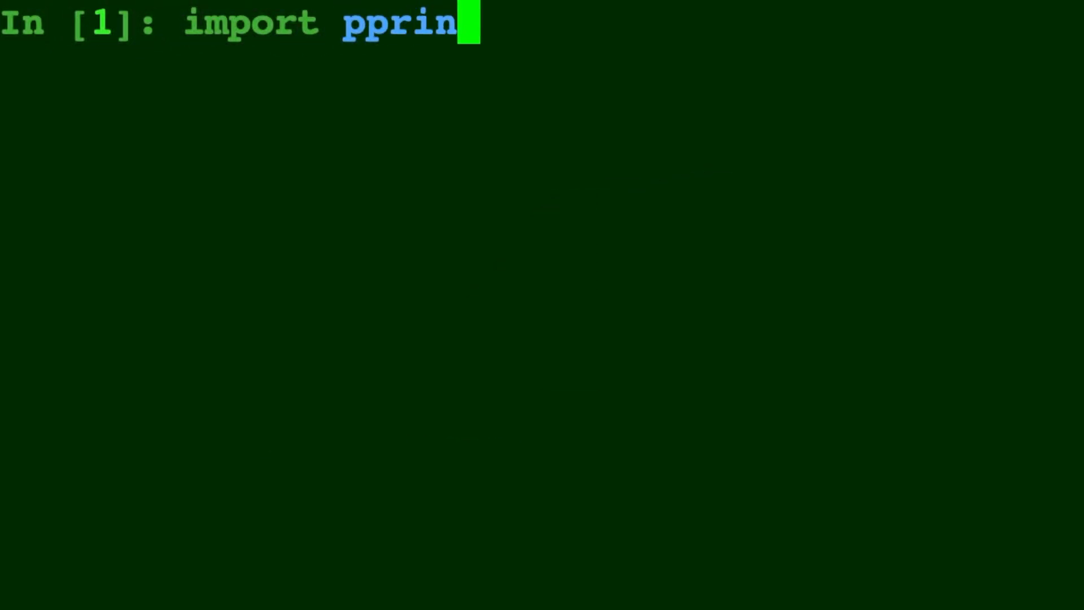
type("t")
- Import pprint, then start a dict() expression at the second prompt
key("Return")
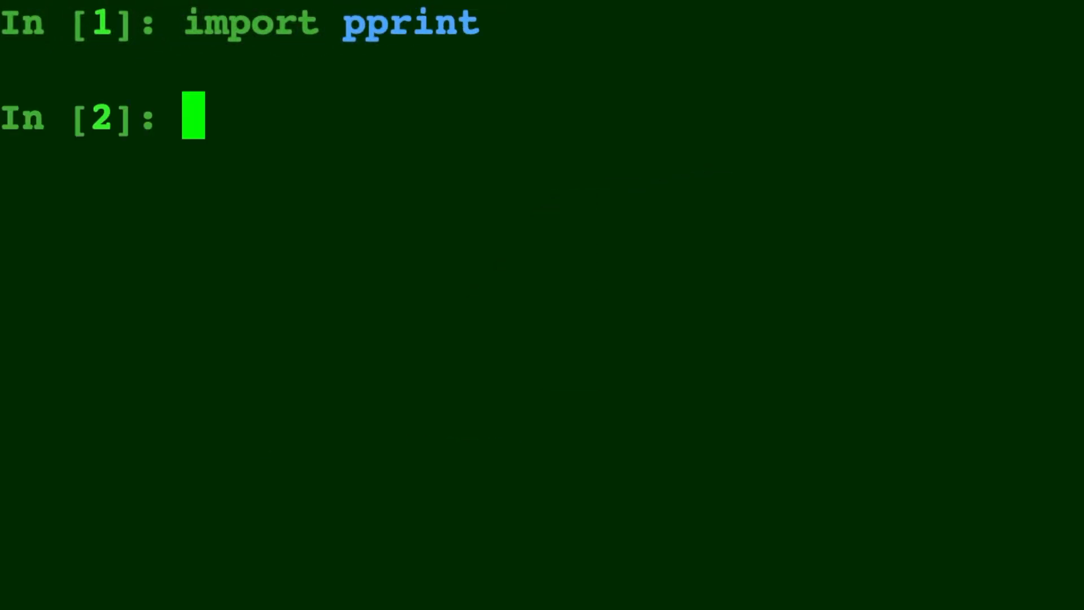
type("types.S")
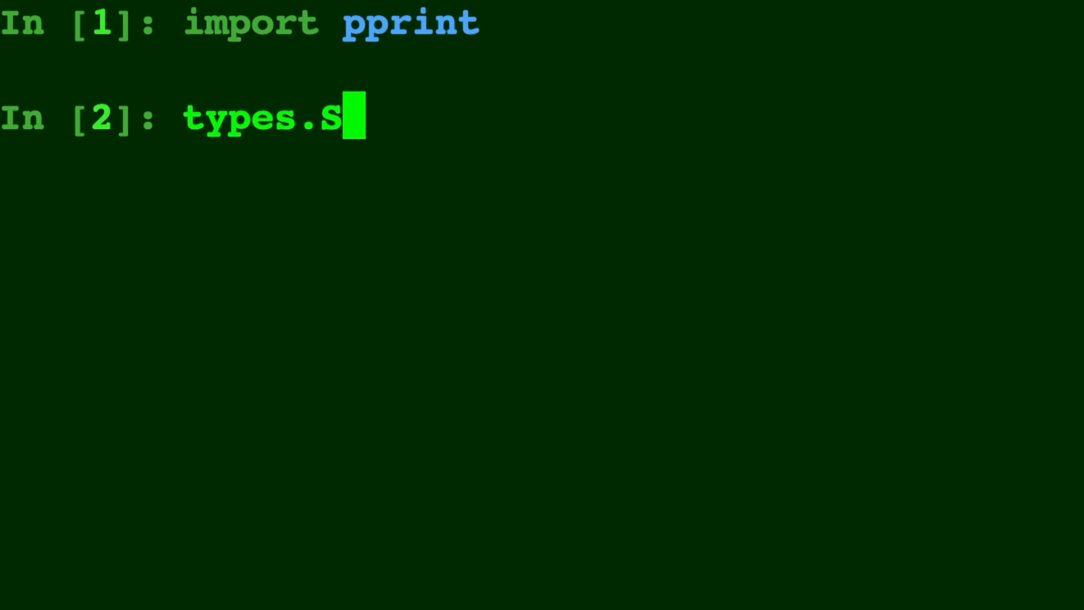
type("impleNamespa")
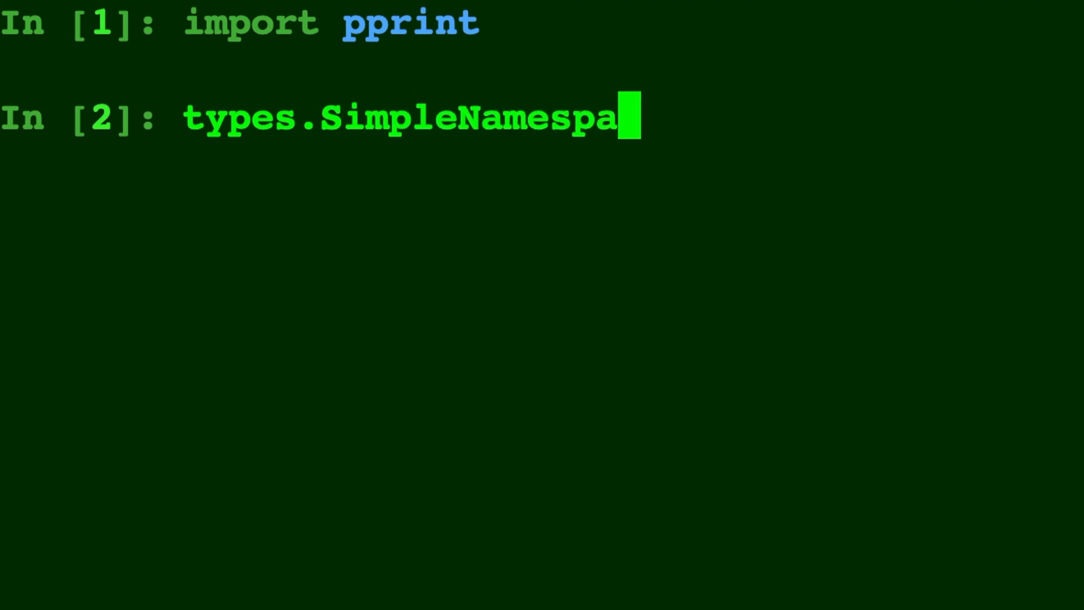
type("ce")
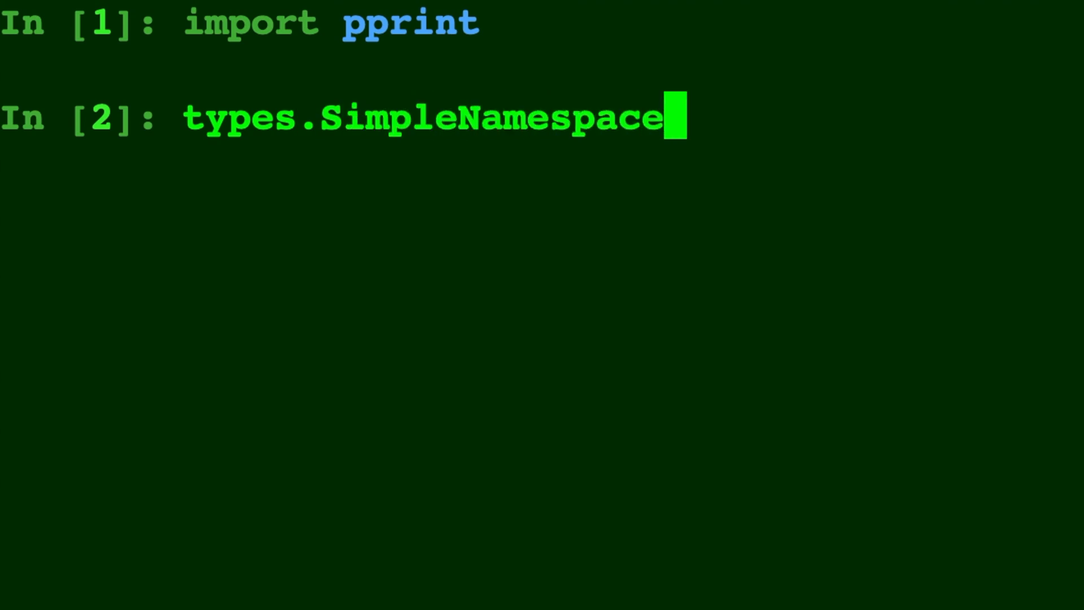
key("ctrl+u")
type("dict")
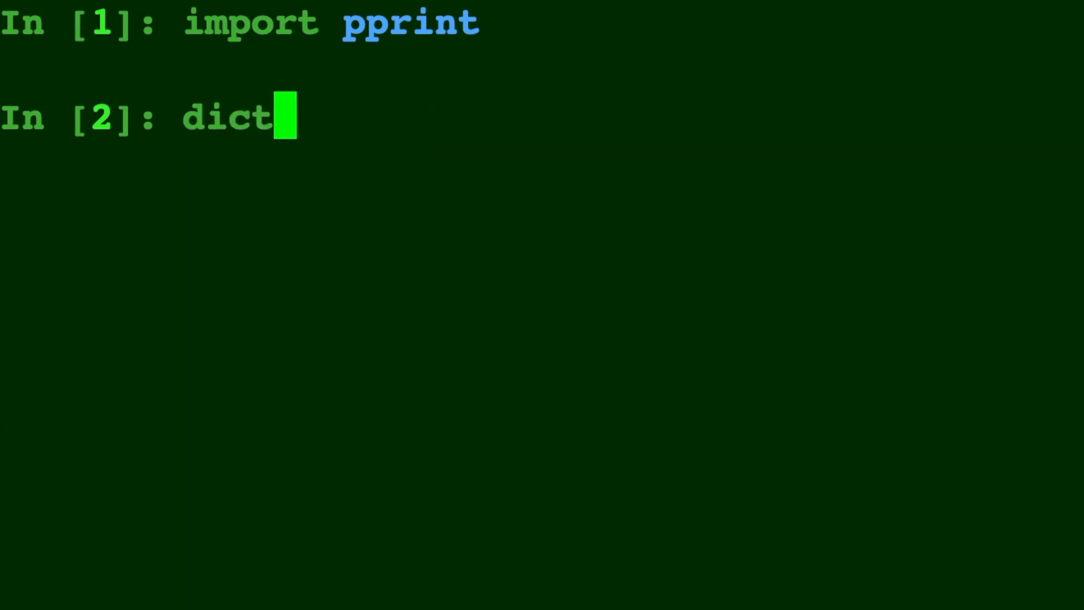
type("()")
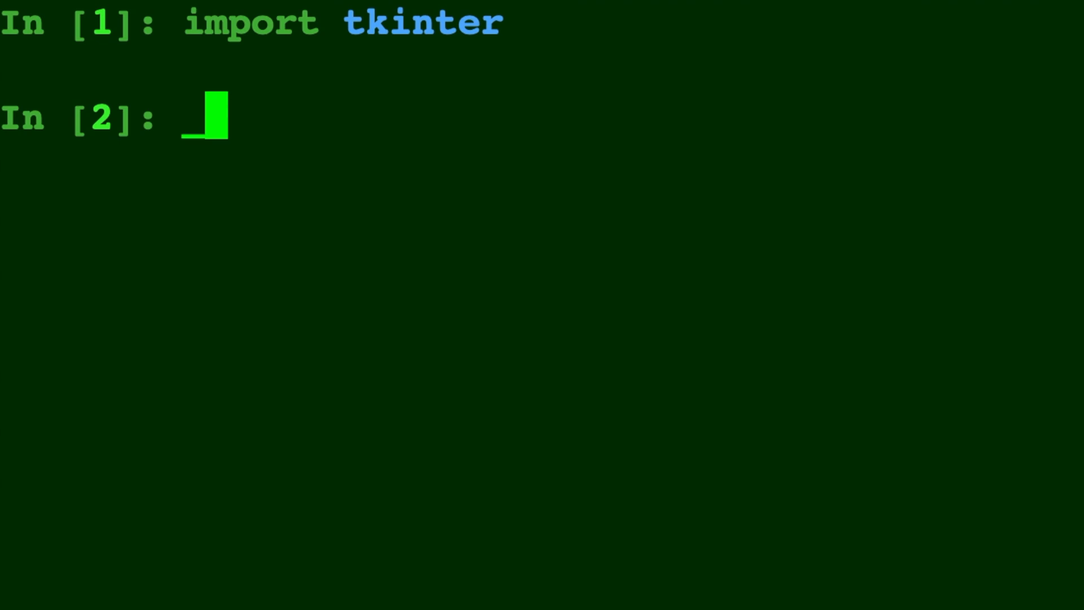
type("tkinter.TkappType")
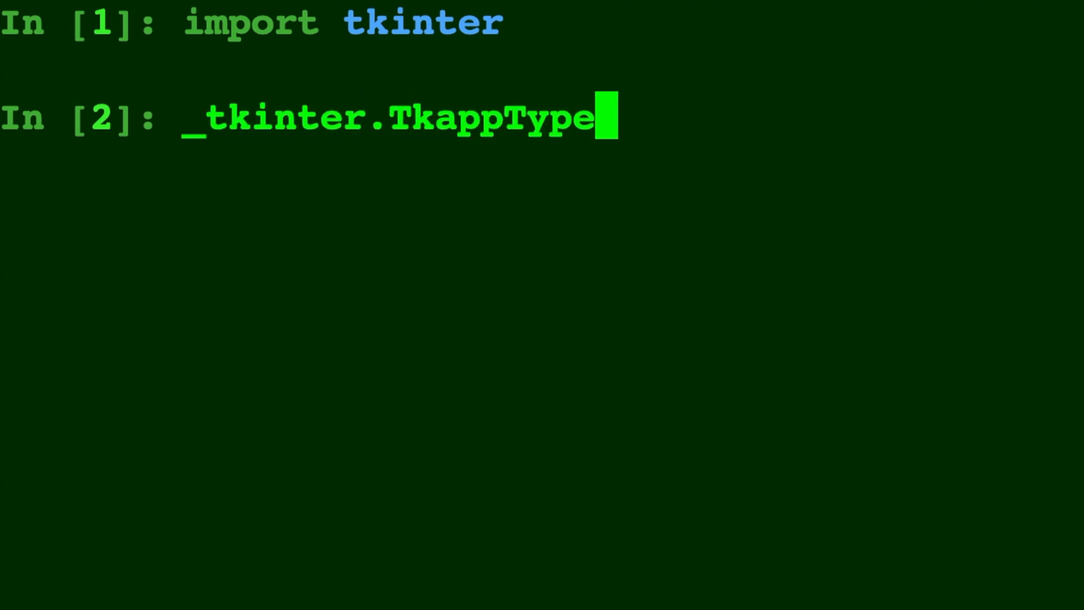
- Import tkinter, reference _tkinter.TkappType, then write split() -> splitlist()
key("Return")
type("split()")
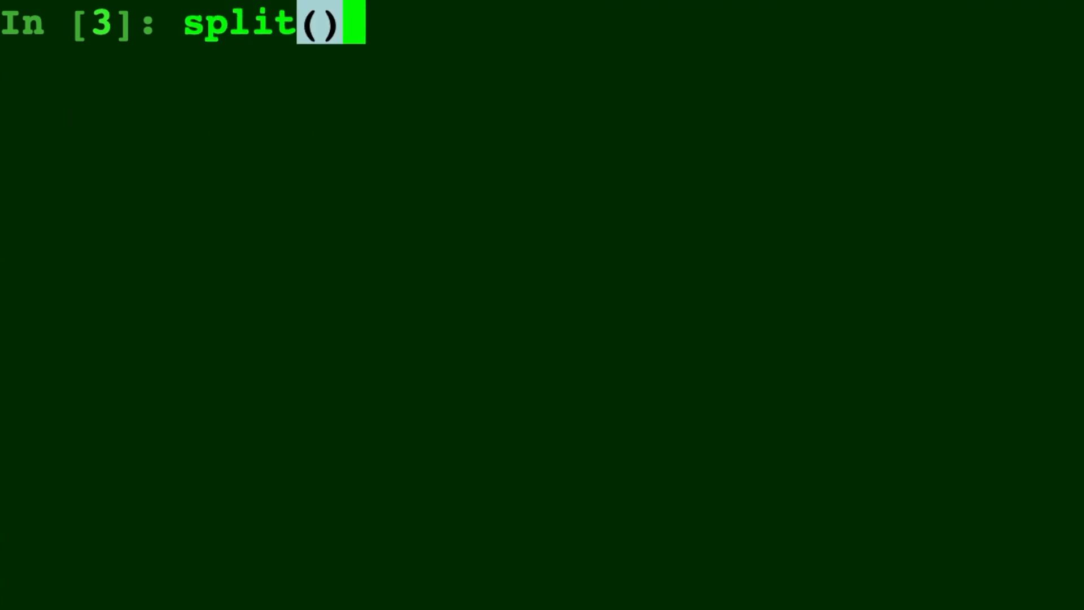
type(" ->splitlist() ")
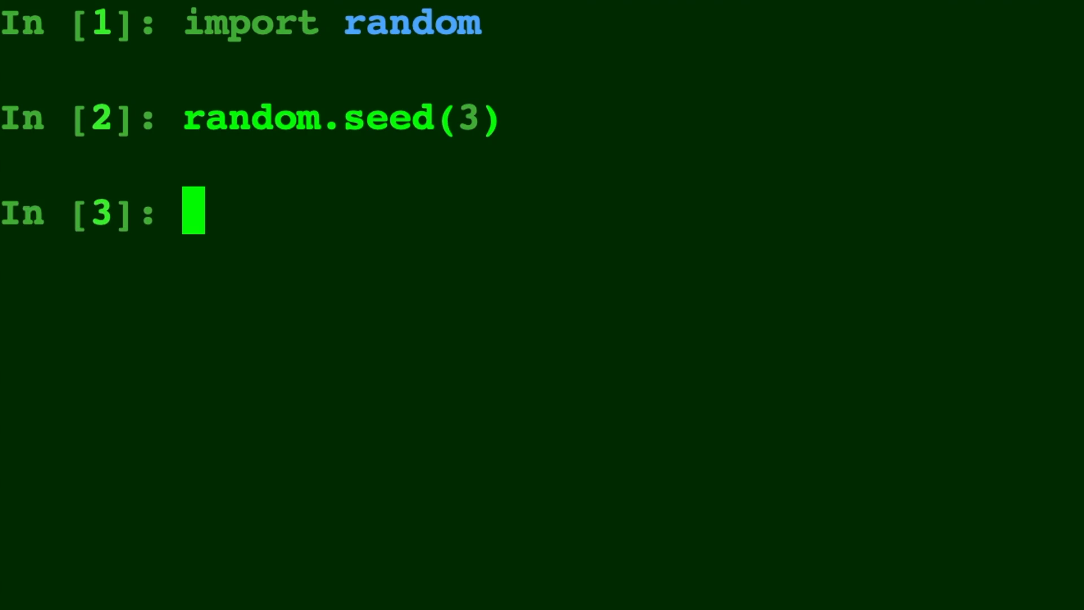
type("random.seed('test'")
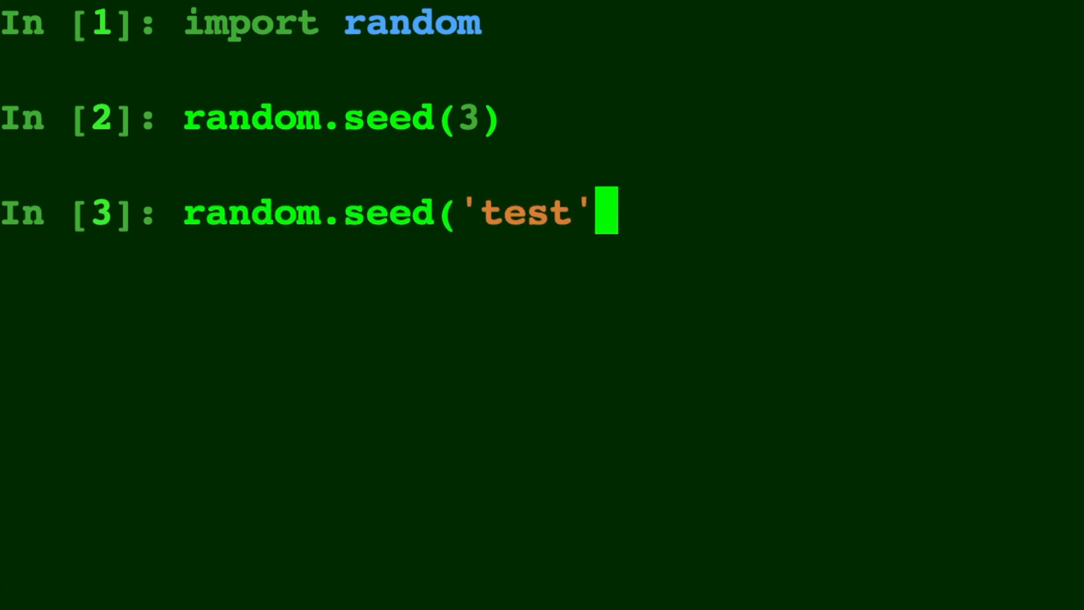
type(")")
- Seed random with 3, then with 'test', then with None
key("Return")
type("random")
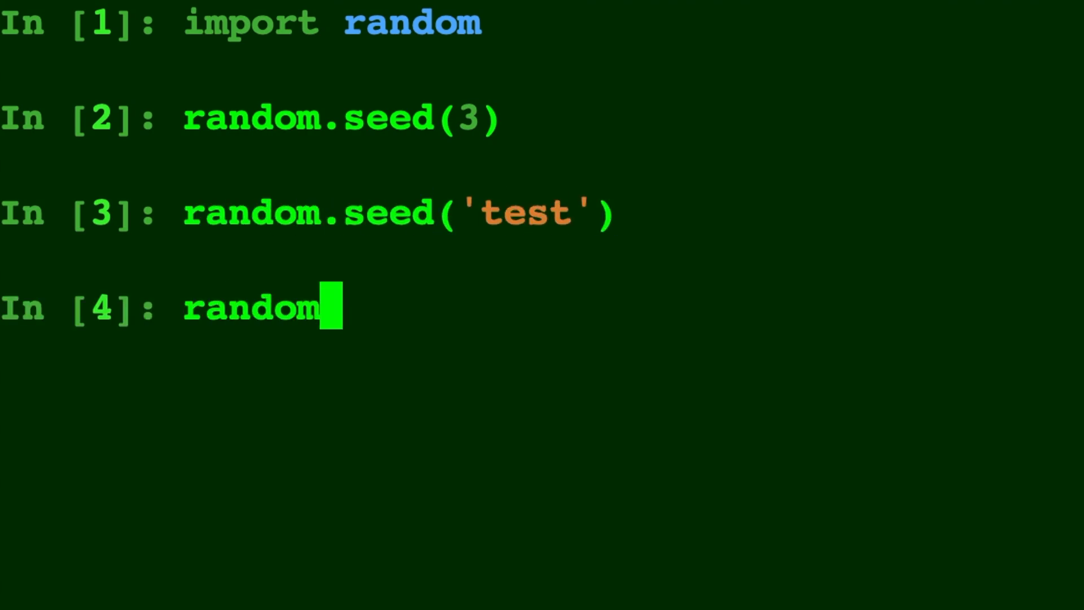
type(".seed(")
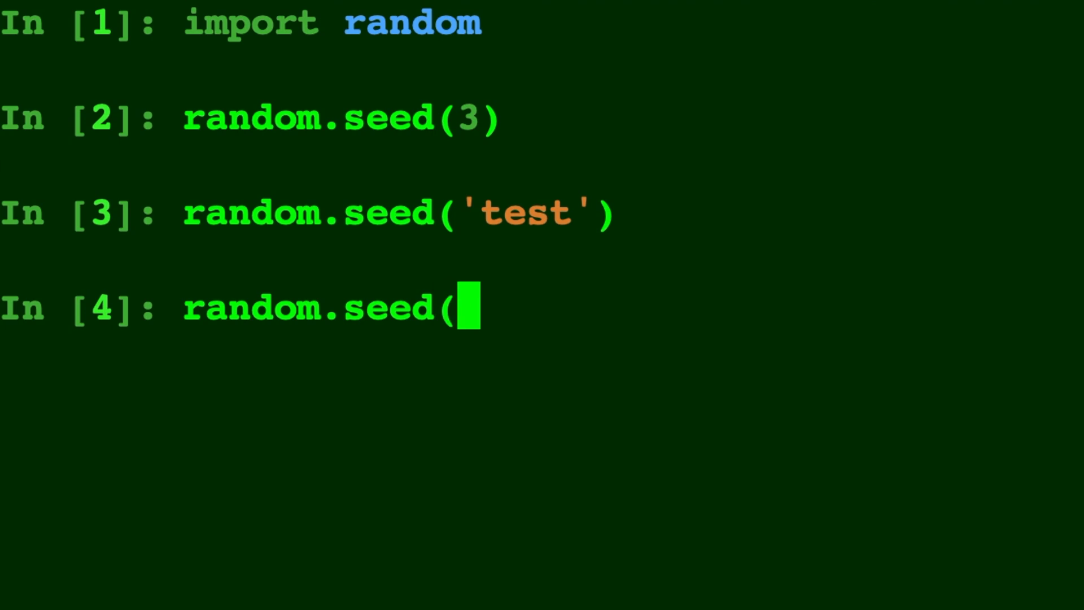
type("None)")
key("Return")
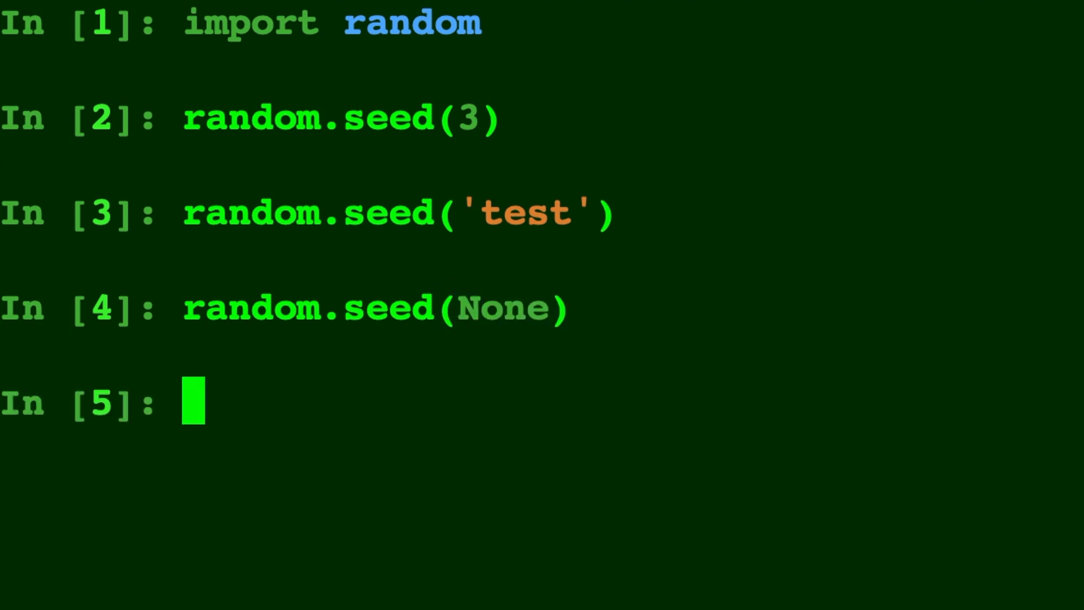
type("random.")
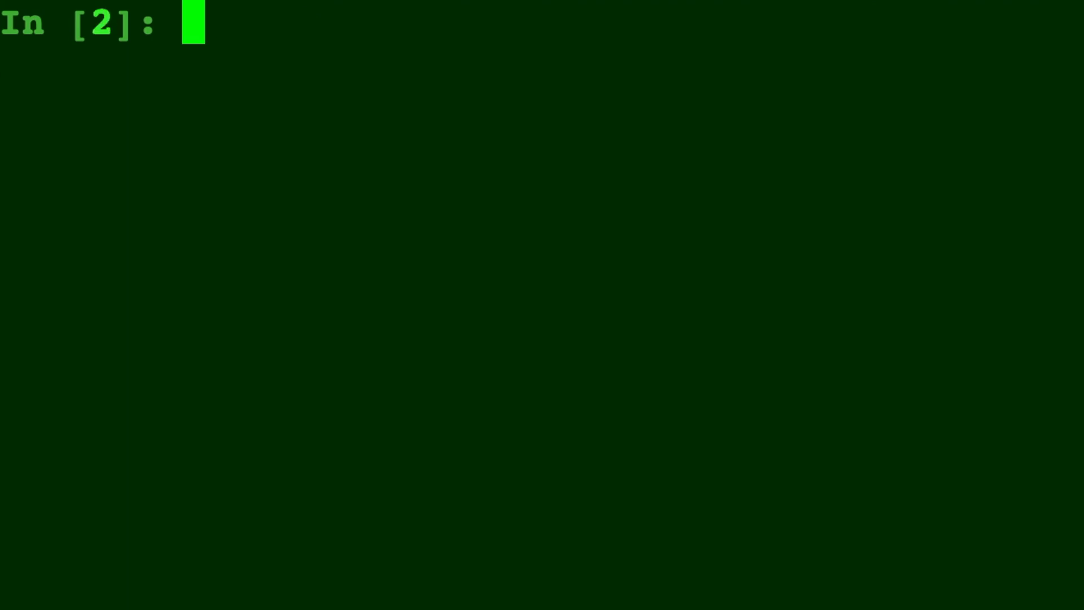
type("from numpy i")
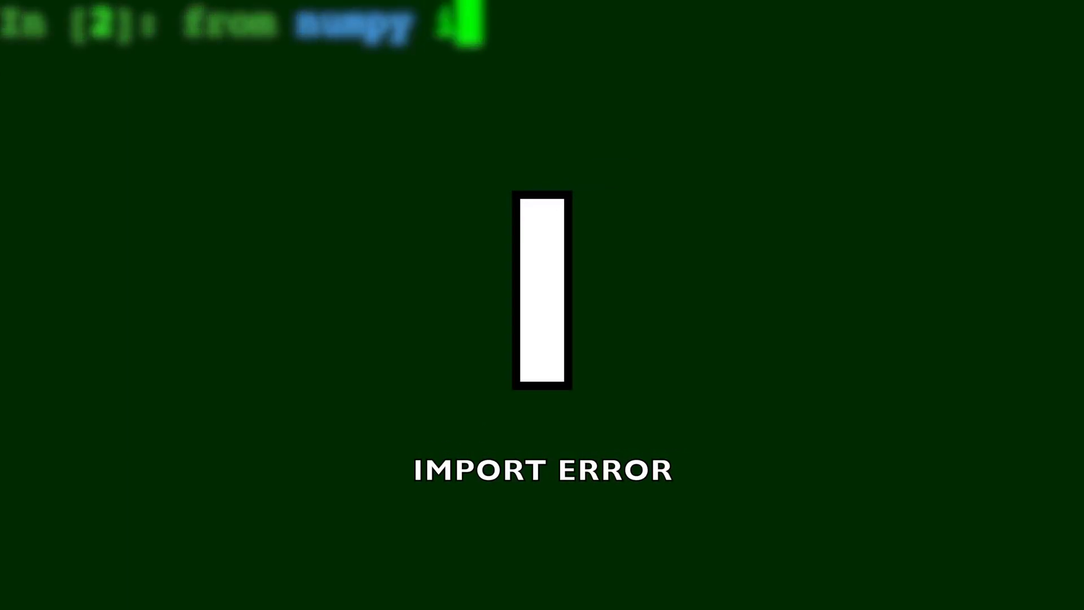
type("mport skick")
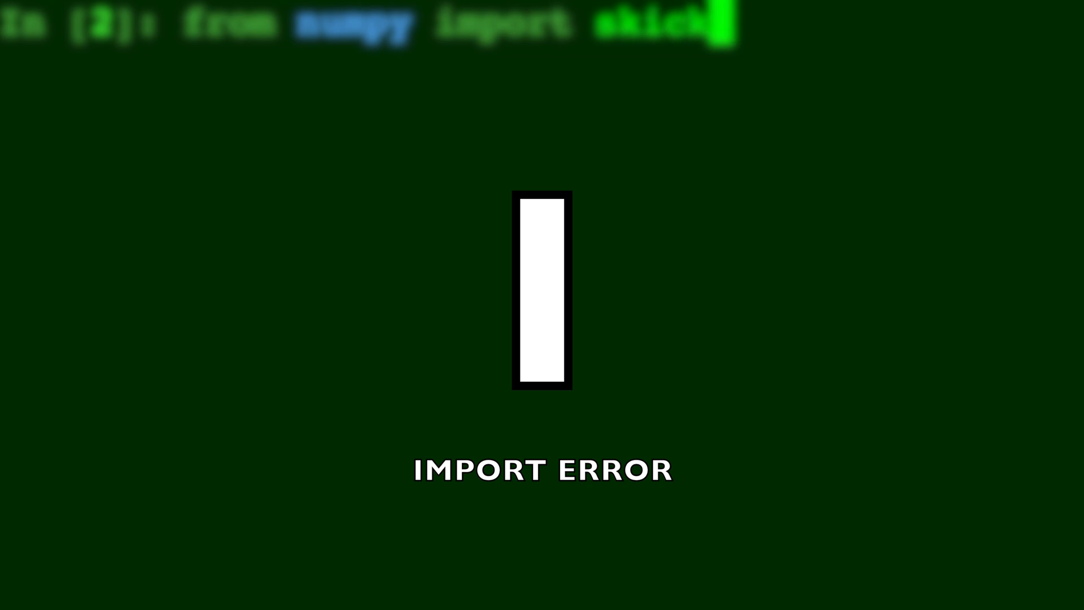
type("le")
- Fail 'from numpy import skickle', evaluate ImportError and ValueError, then raise ImportError
key("Return")
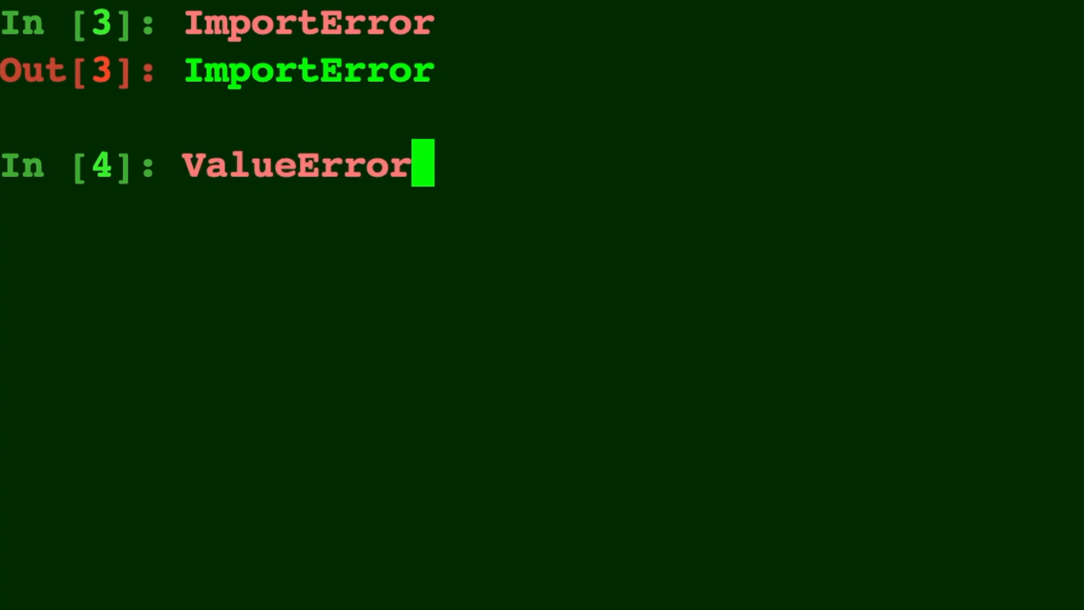
key("Return")
type("raise Impo")
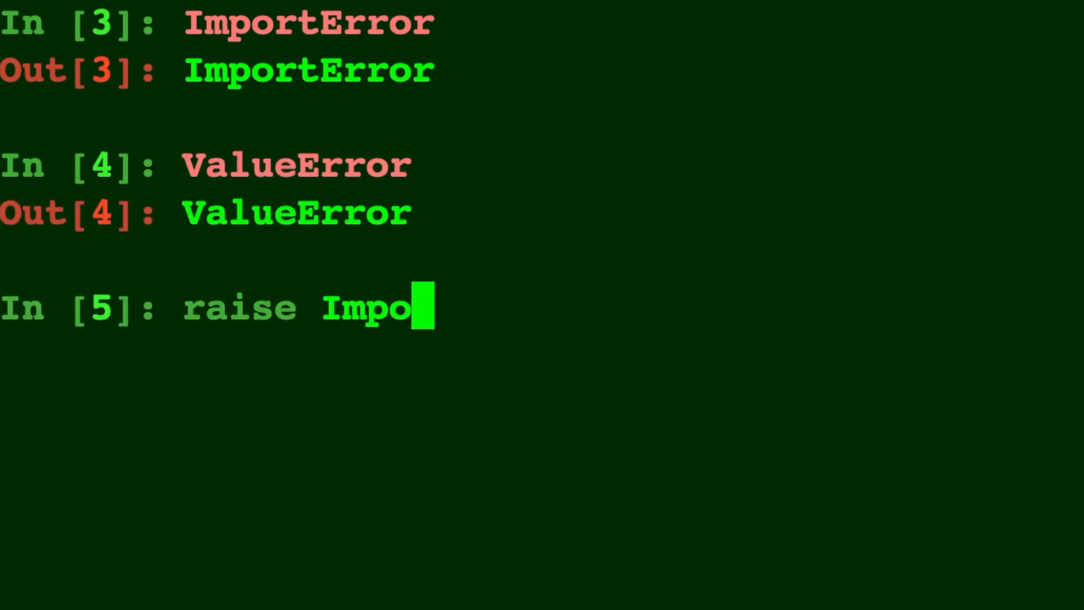
type("rtError")
key("Return")
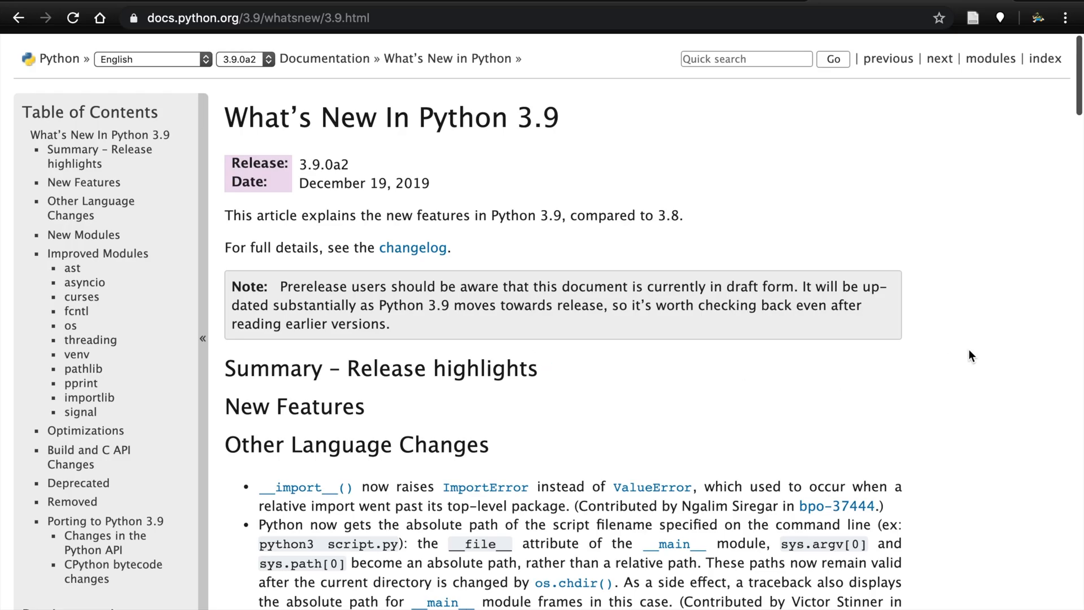
scroll(970, 354, "down", 2)
scroll(969, 354, "up", 1)
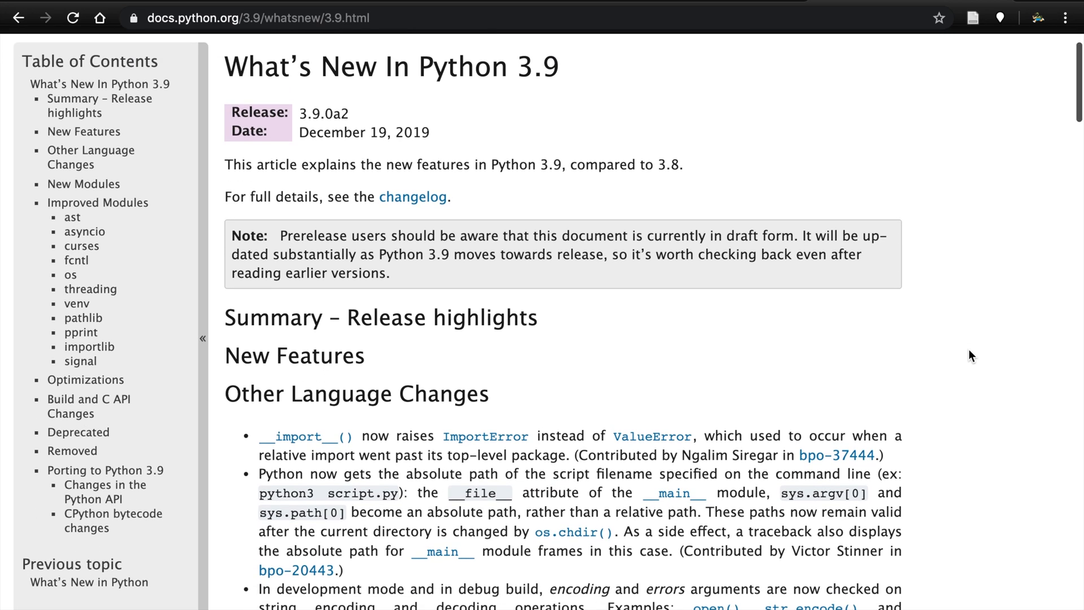
scroll(969, 354, "down", 1)
scroll(969, 353, "down", 5)
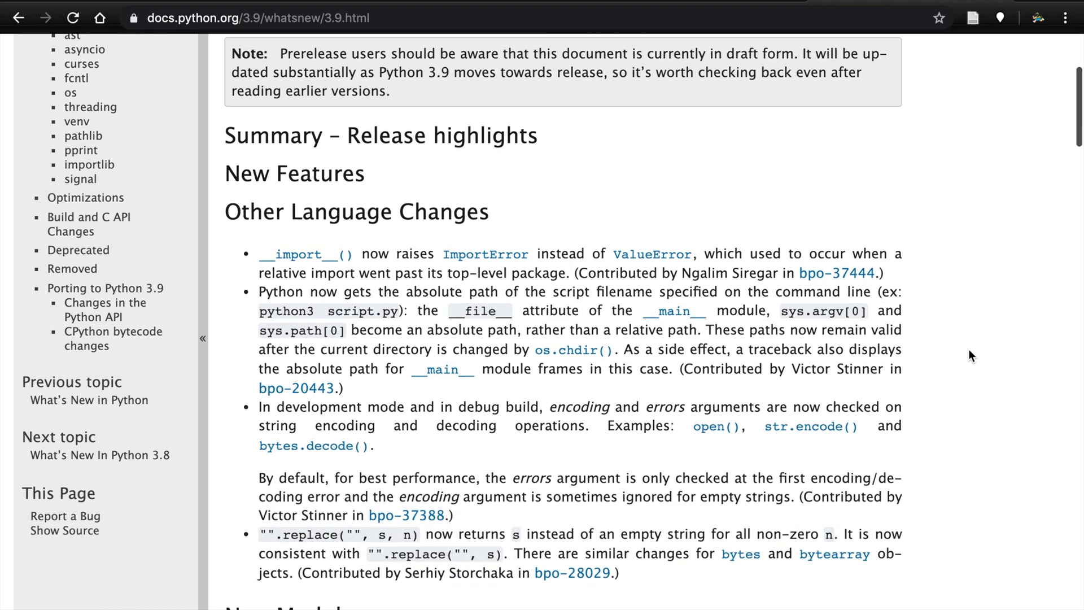
scroll(969, 353, "down", 3)
scroll(969, 354, "down", 4)
scroll(970, 354, "down", 5)
scroll(970, 354, "down", 7)
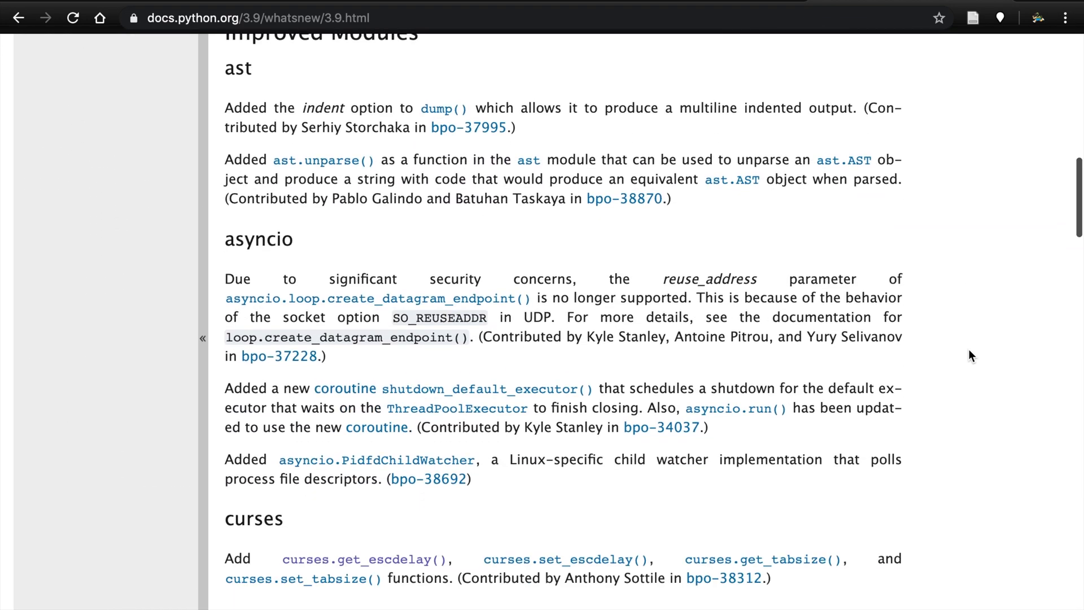